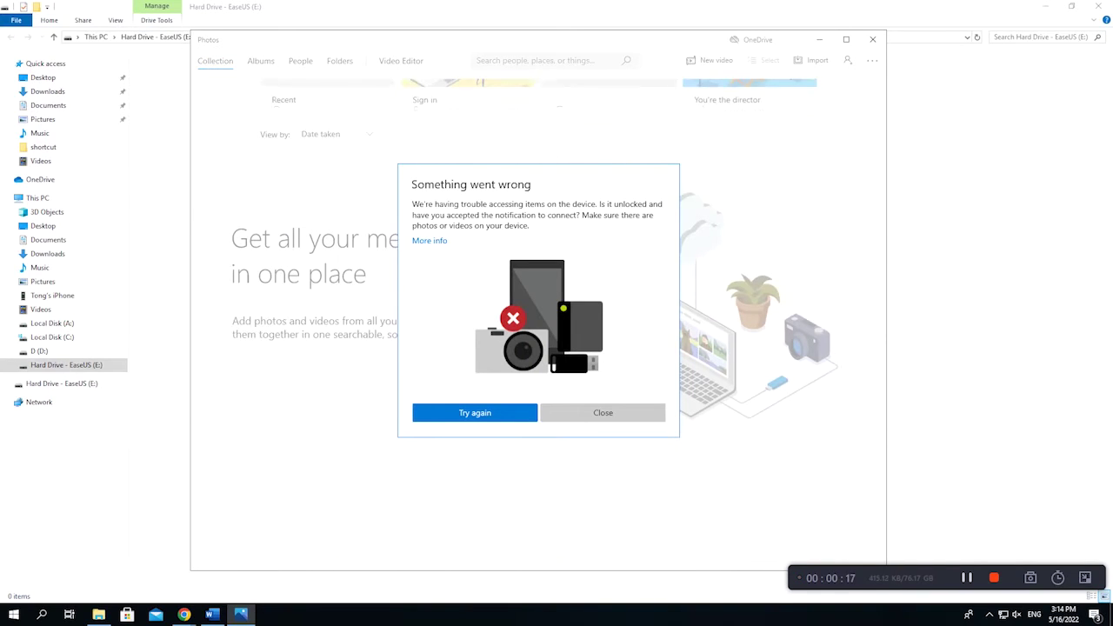
Dismiss the error dialog and start an import from the connected device Apple iPhone
{"action": "left_click", "coordinate": [602, 413]}
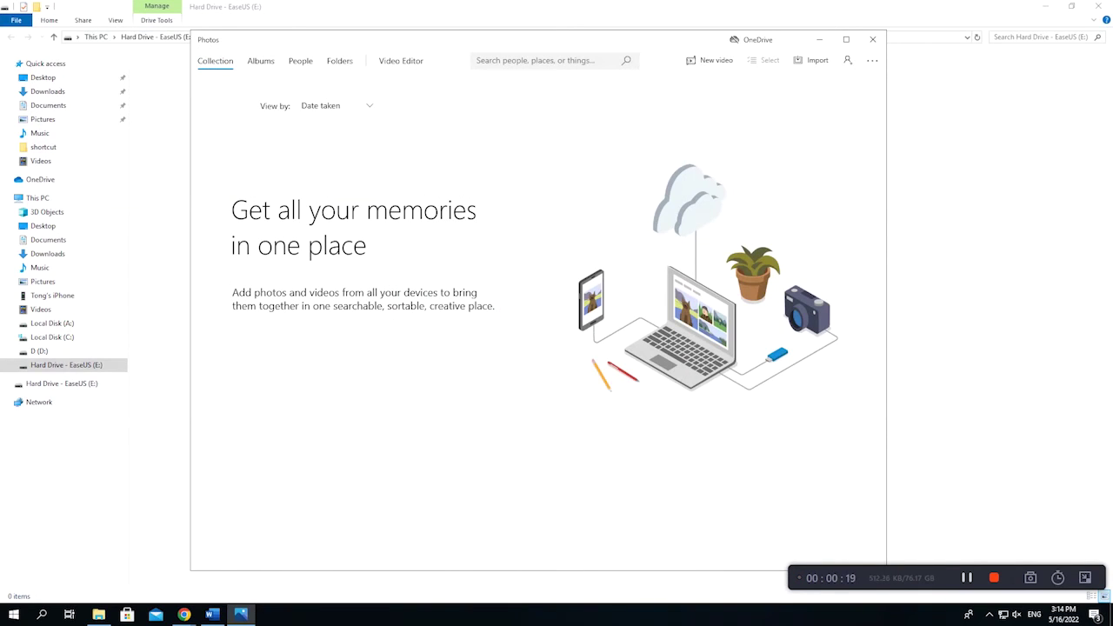
{"action": "left_click", "coordinate": [810, 60]}
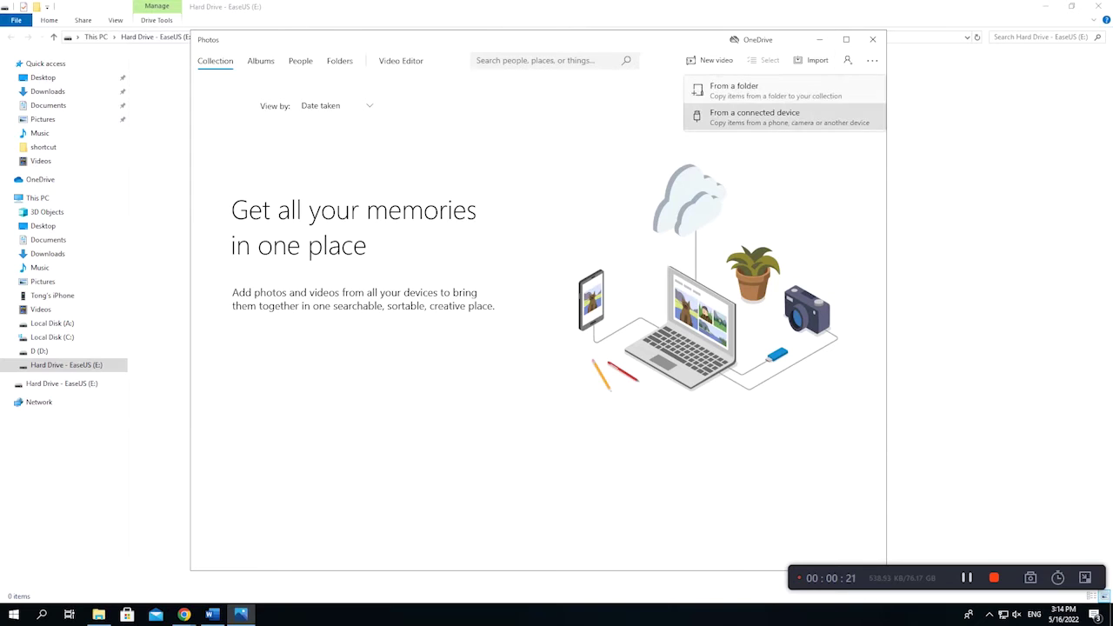
{"action": "left_click", "coordinate": [735, 113]}
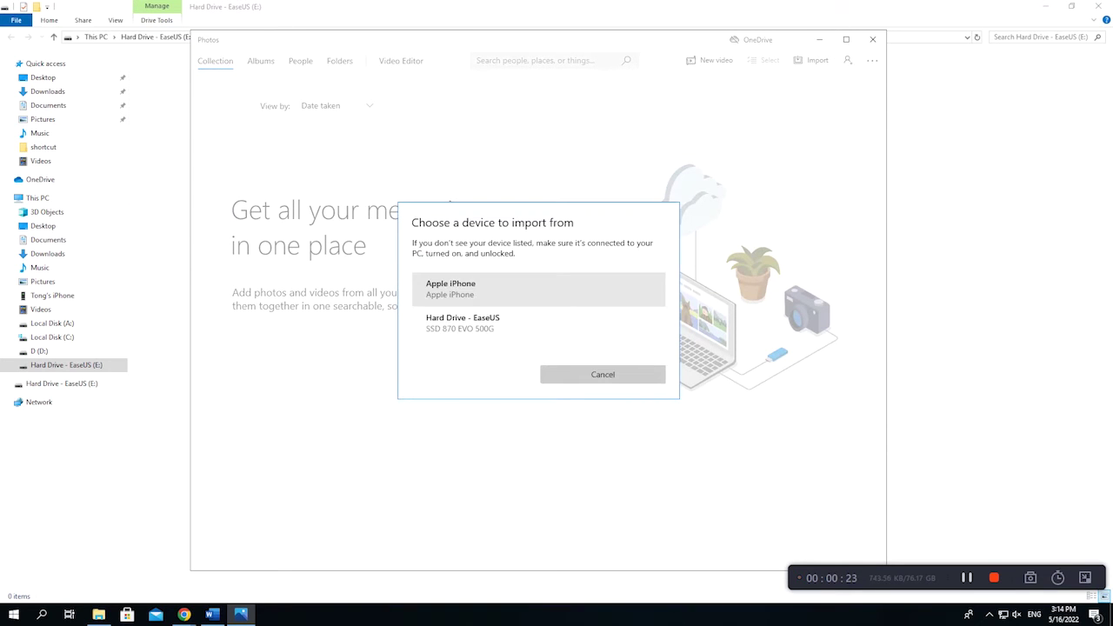
{"action": "left_click", "coordinate": [539, 290]}
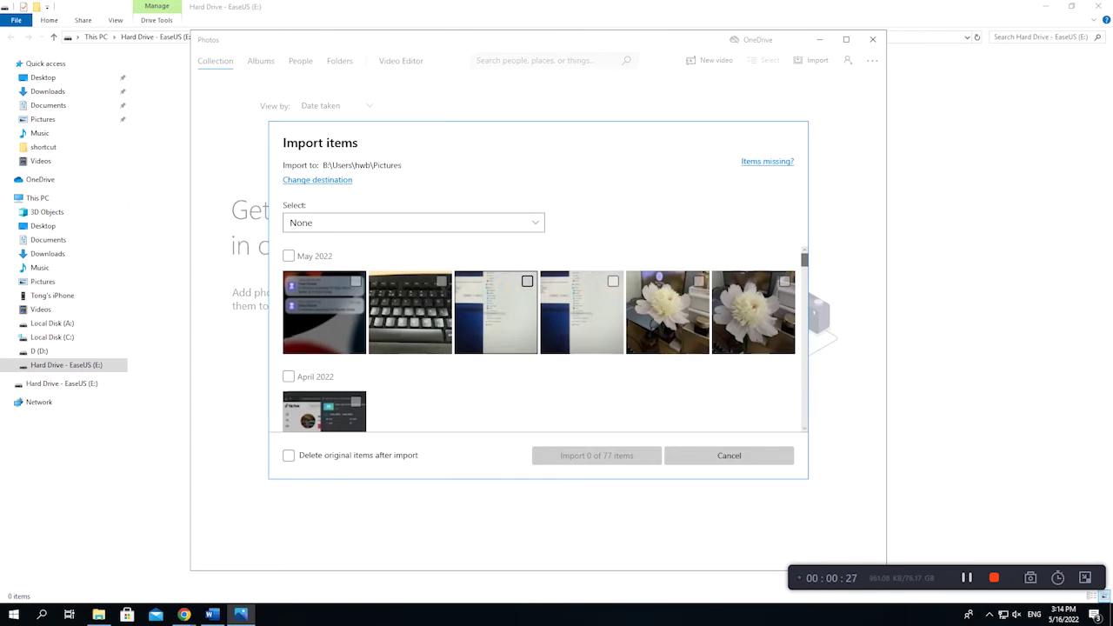
Change the import destination to the Hard Drive - EaseUS (E:) drive
{"action": "left_click", "coordinate": [318, 180]}
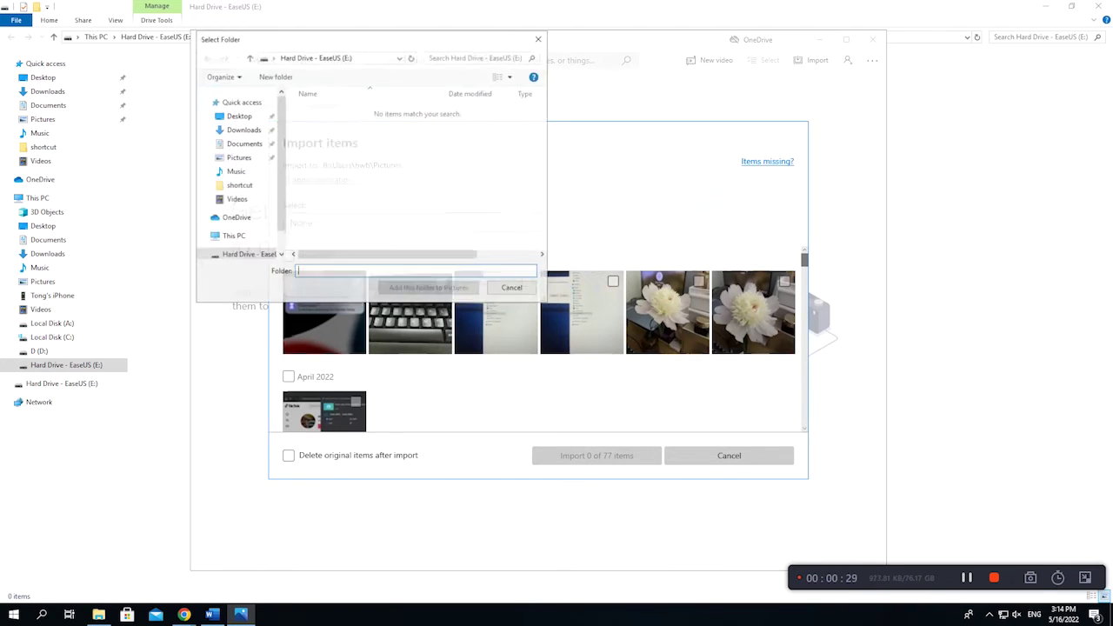
{"action": "left_click", "coordinate": [251, 237]}
{"action": "left_click", "coordinate": [429, 289]}
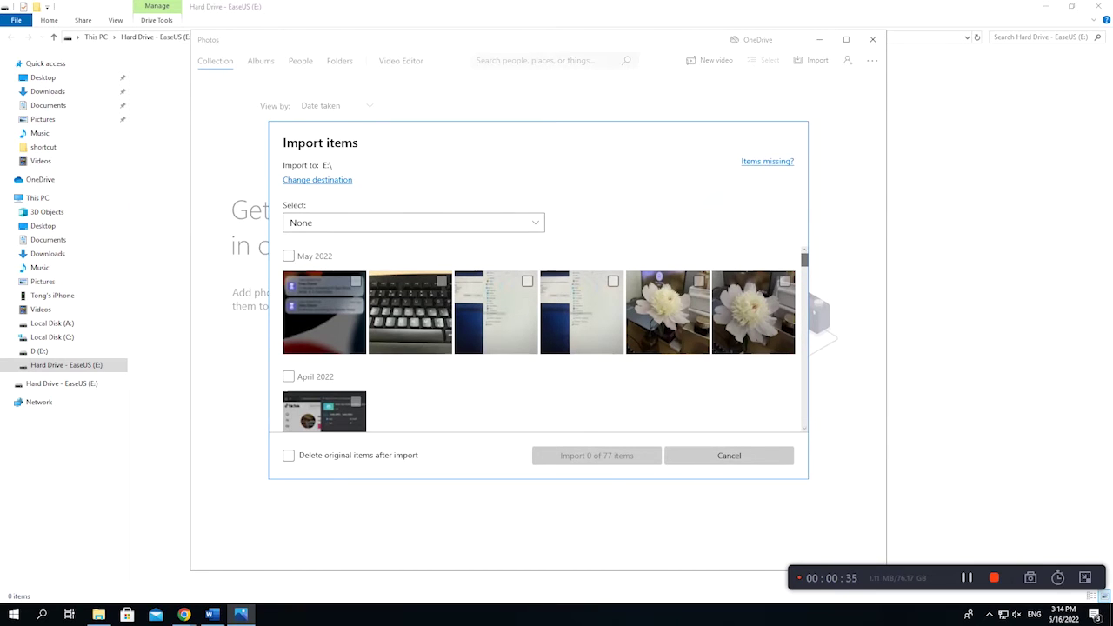
Select all items in the May 2022, April 2022 and March 2022 groups for import
{"action": "left_click", "coordinate": [289, 256]}
{"action": "scroll", "coordinate": [289, 283], "scroll_direction": "down", "scroll_amount": 1}
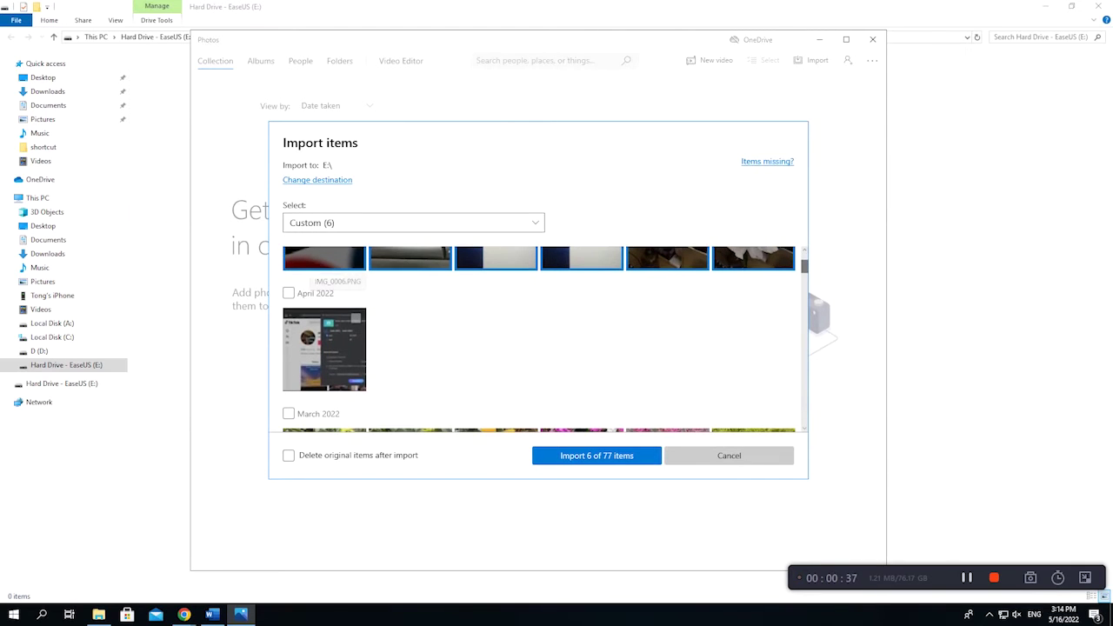
{"action": "left_click", "coordinate": [289, 293]}
{"action": "scroll", "coordinate": [288, 293], "scroll_direction": "down", "scroll_amount": 1}
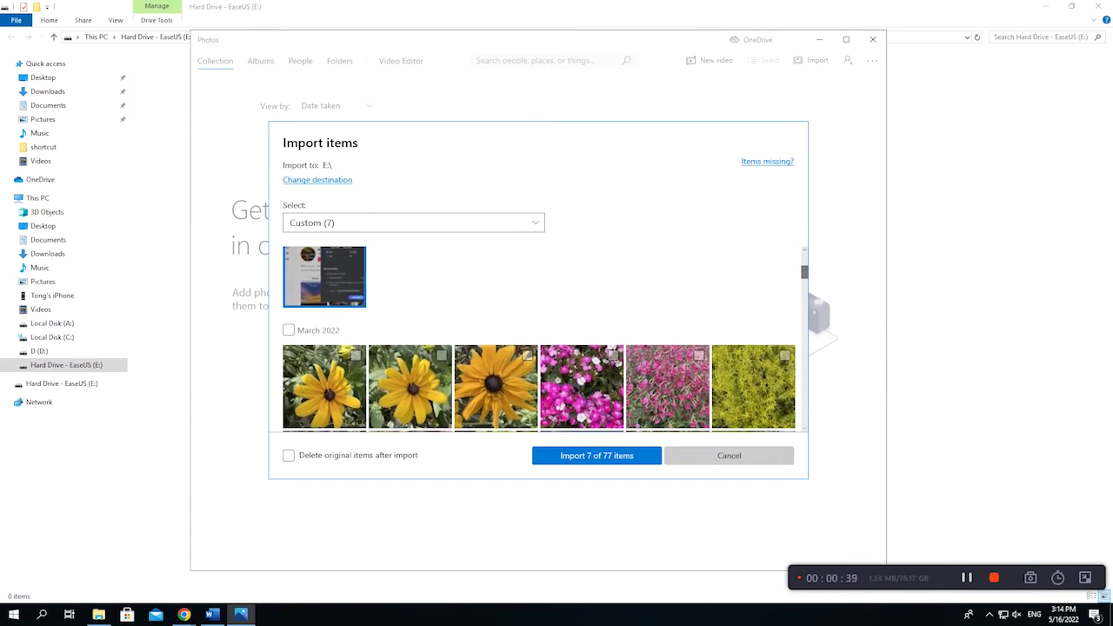
{"action": "left_click", "coordinate": [289, 331]}
Add the older group of blue product graphics below February 2021 to the selection and import the selected items
{"action": "scroll", "coordinate": [289, 331], "scroll_direction": "down", "scroll_amount": 6}
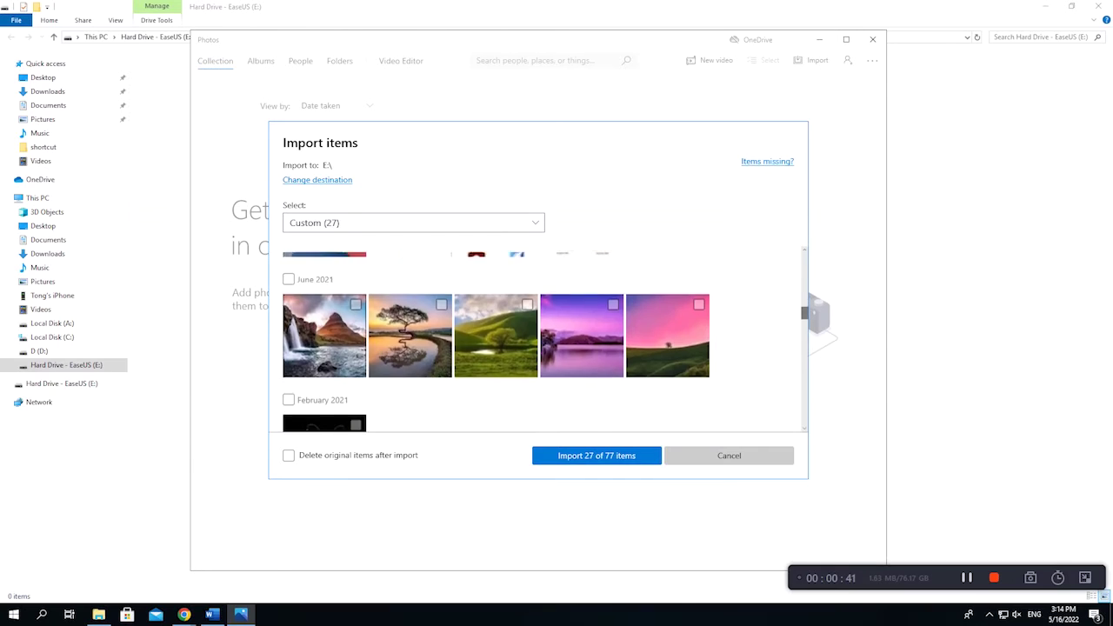
{"action": "scroll", "coordinate": [289, 331], "scroll_direction": "down", "scroll_amount": 4}
{"action": "scroll", "coordinate": [288, 290], "scroll_direction": "up", "scroll_amount": 1}
{"action": "left_click", "coordinate": [288, 290]}
{"action": "scroll", "coordinate": [539, 342], "scroll_direction": "down", "scroll_amount": 1}
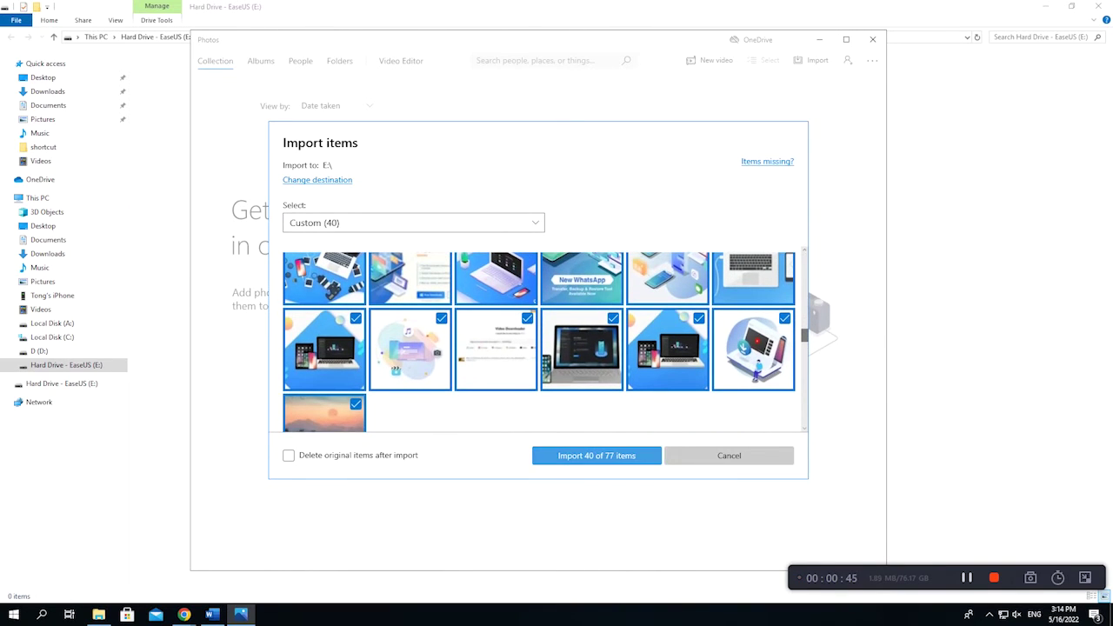
{"action": "left_click", "coordinate": [597, 456]}
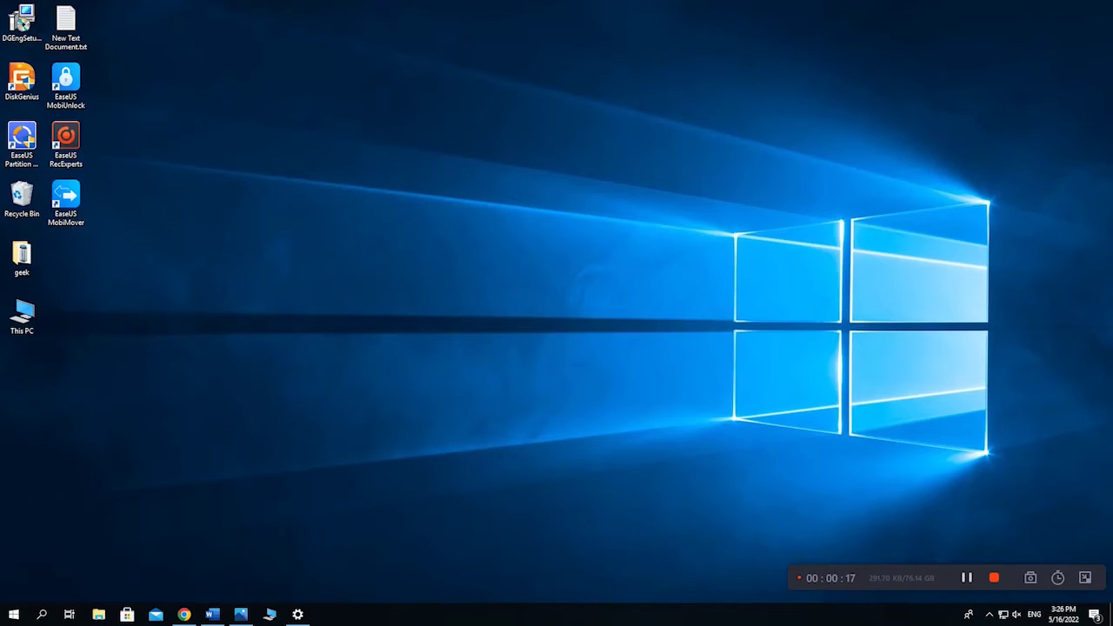
Switch to File Explorer and open the DCIM folder in the EaseUS iPhone's Internal Storage from This PC
{"action": "double_click", "coordinate": [22, 316]}
{"action": "left_click", "coordinate": [204, 163]}
{"action": "double_click", "coordinate": [205, 163]}
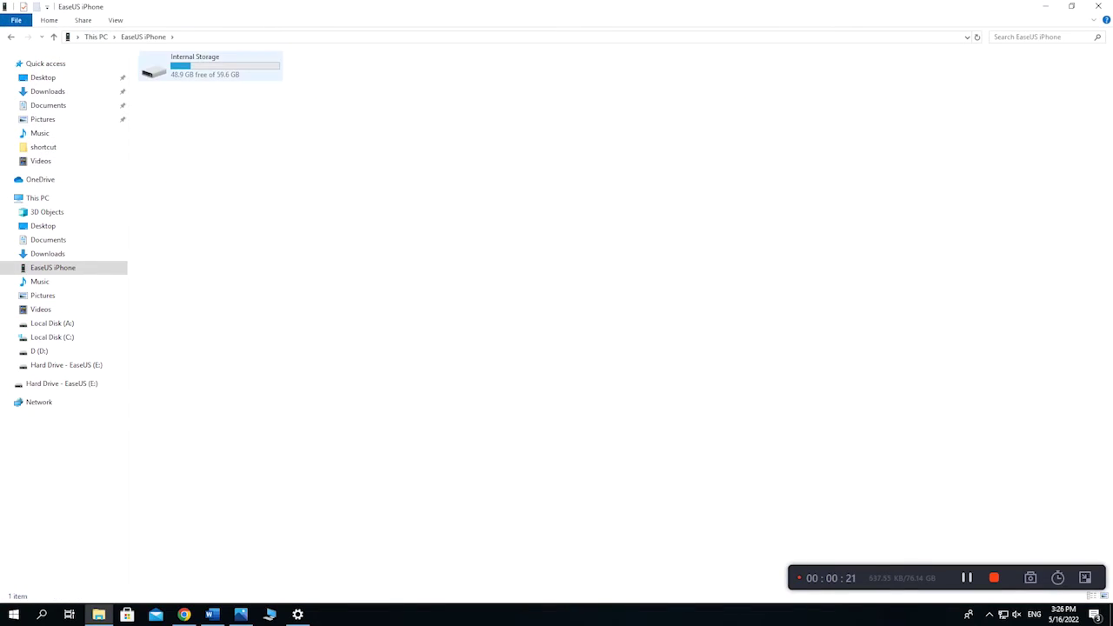
{"action": "double_click", "coordinate": [209, 68]}
{"action": "key", "text": "Return"}
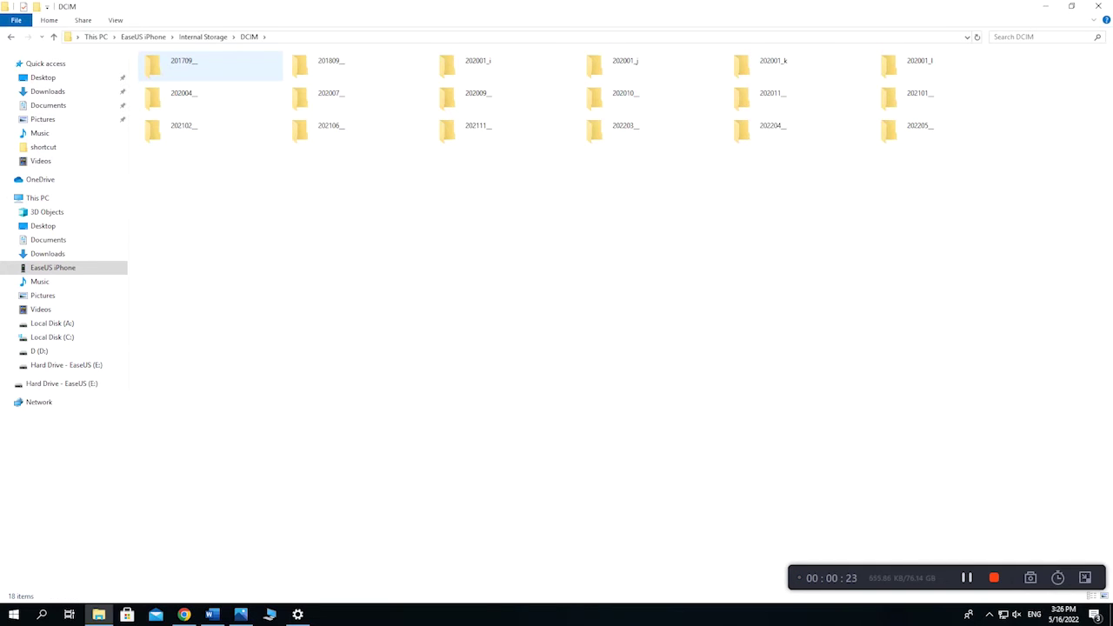
Look through the photos in the 201709__ and 202203__ folders and return to DCIM
{"action": "double_click", "coordinate": [209, 66]}
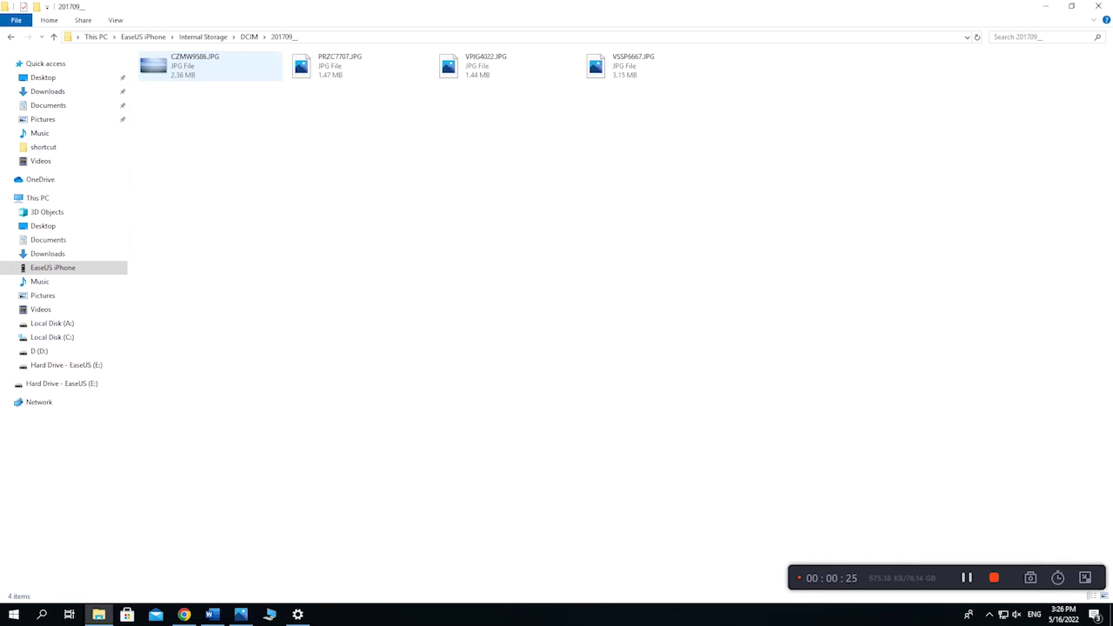
{"action": "left_click", "coordinate": [250, 37]}
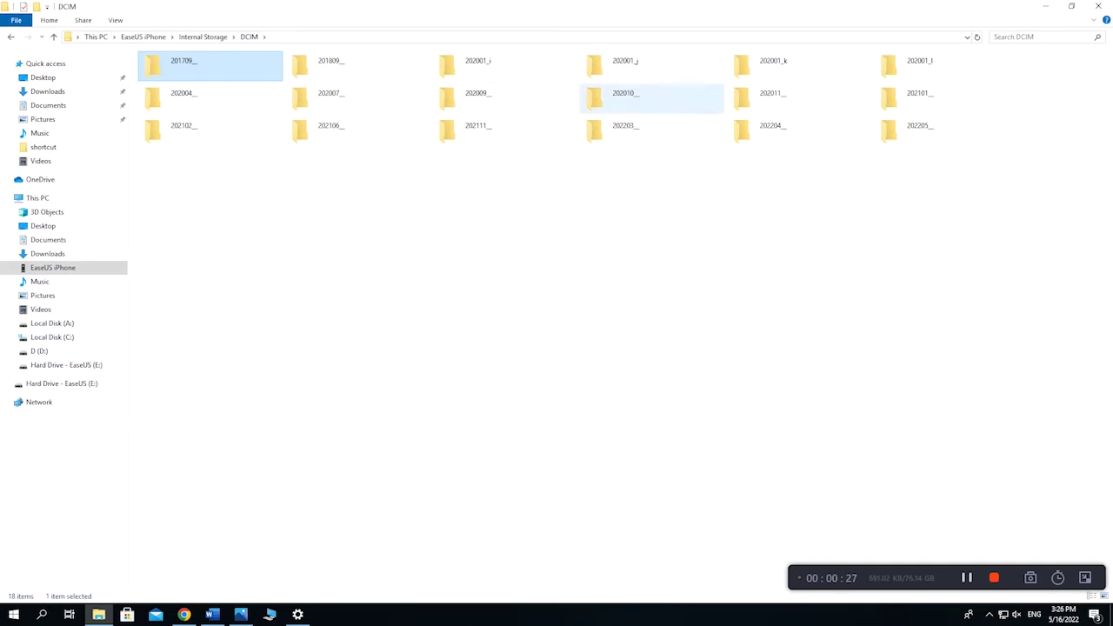
{"action": "double_click", "coordinate": [643, 131]}
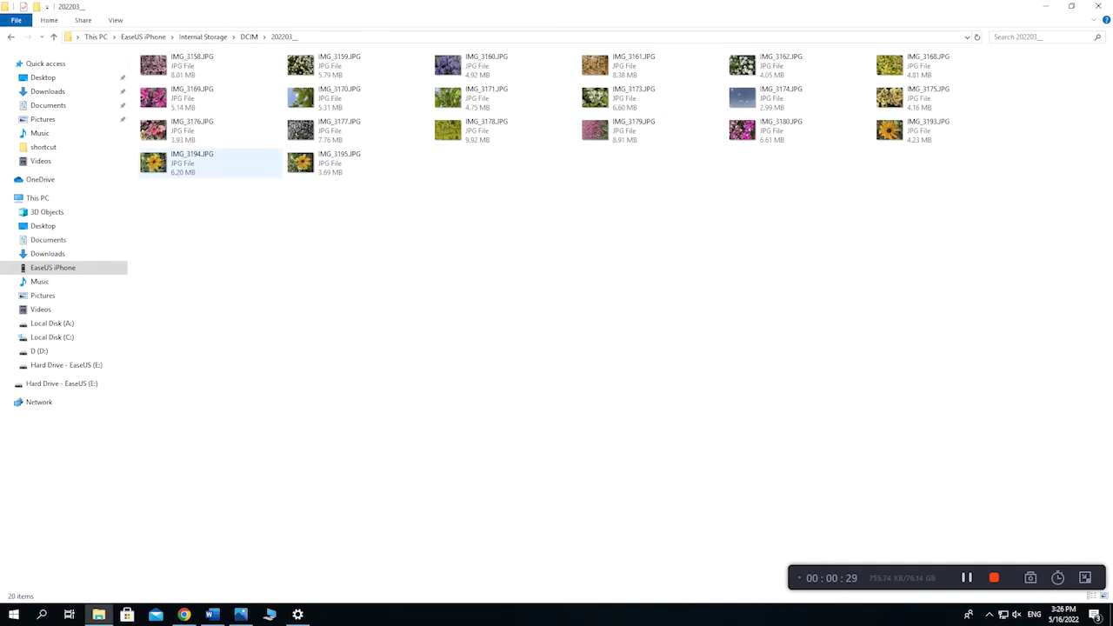
{"action": "left_click", "coordinate": [249, 37]}
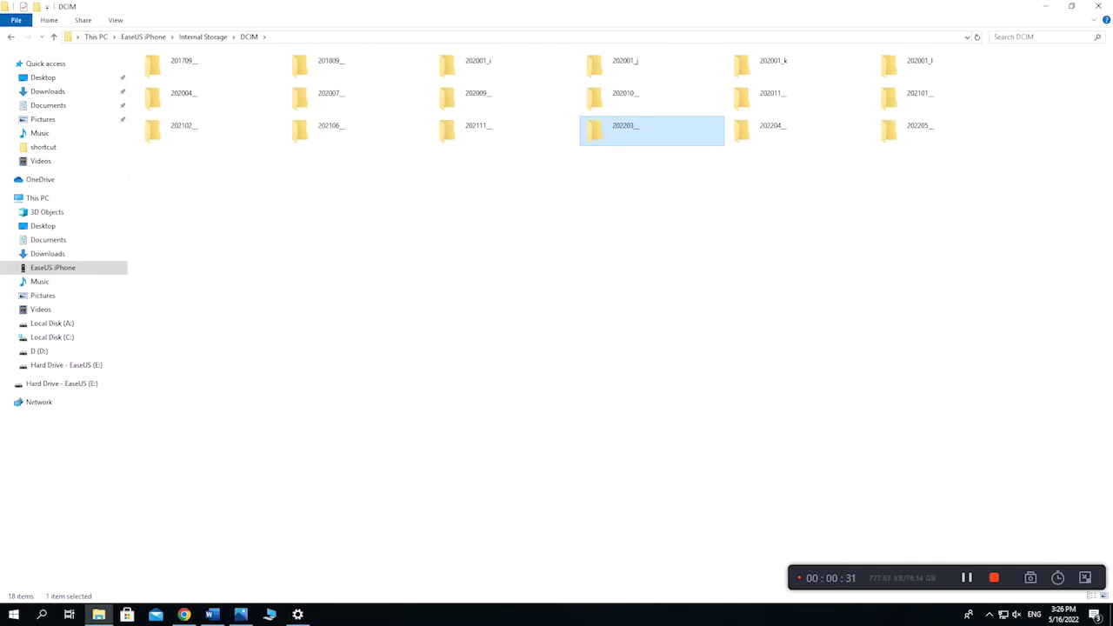
Open the 202205__ folder and select and copy all of its photos and videos
{"action": "double_click", "coordinate": [922, 130]}
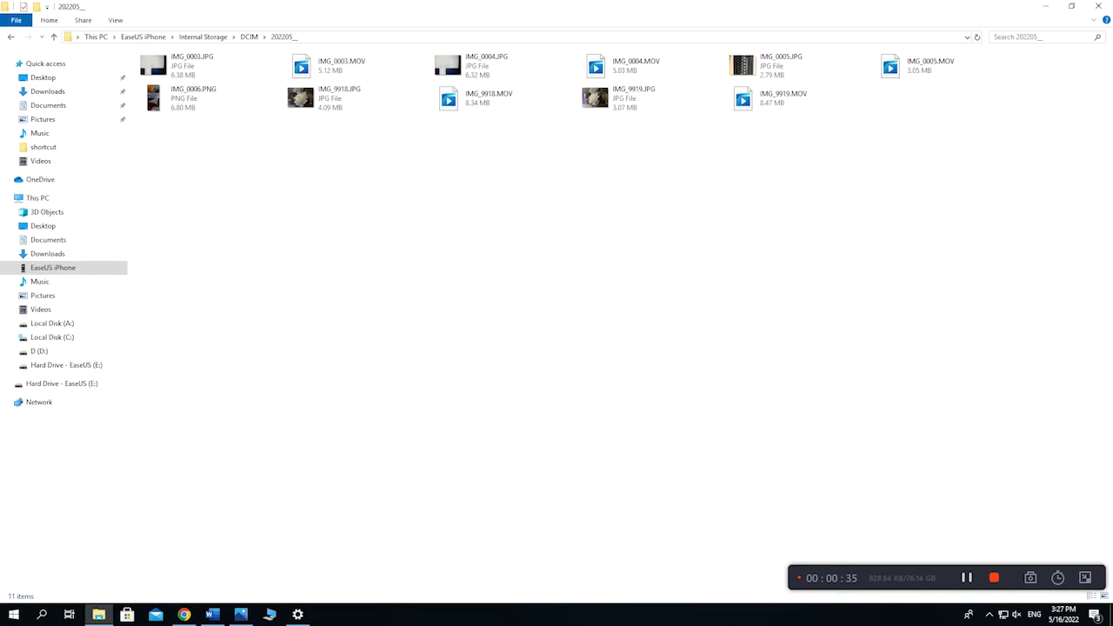
{"action": "key", "text": "ctrl+a"}
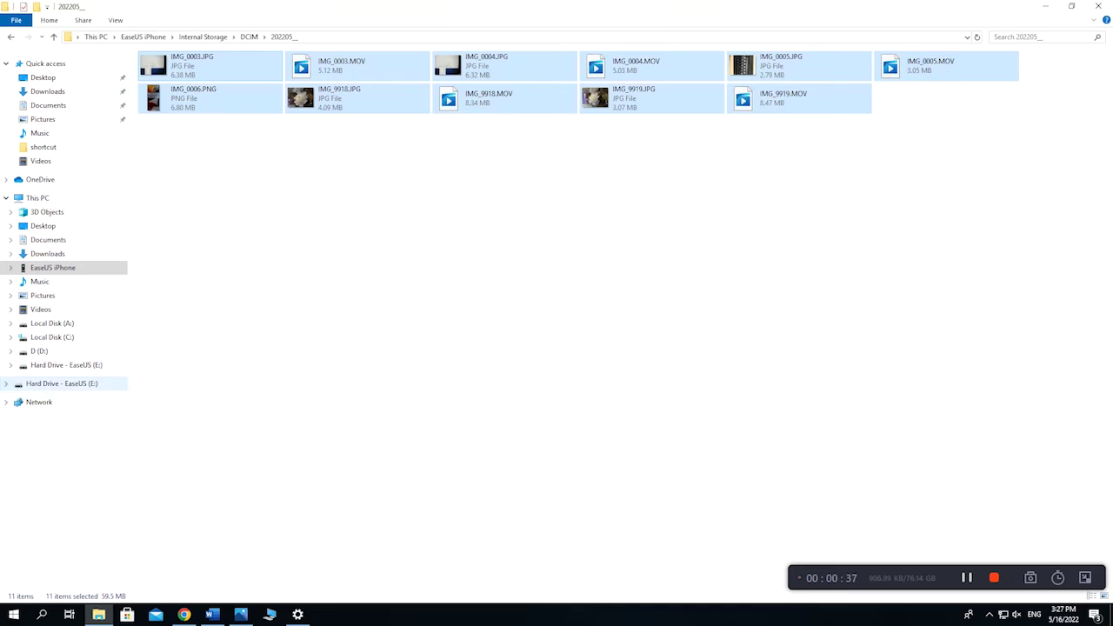
Create a folder named New photos on the Hard Drive - EaseUS (E:) drive
{"action": "left_click", "coordinate": [62, 384]}
{"action": "right_click", "coordinate": [193, 300]}
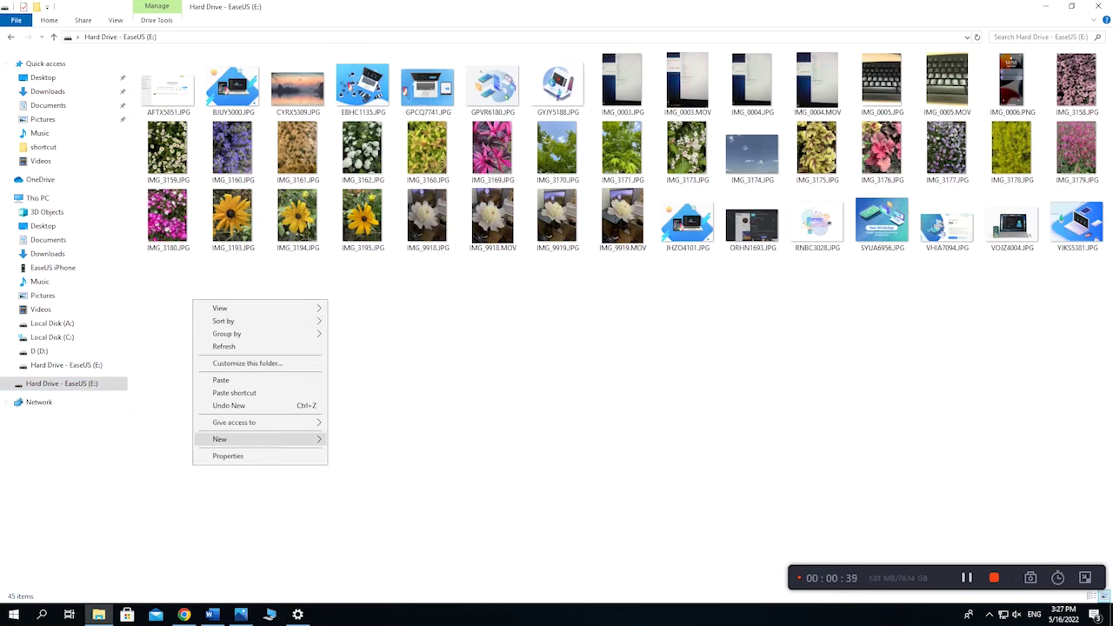
{"action": "mouse_move", "coordinate": [278, 439]}
{"action": "left_click", "coordinate": [353, 438]}
{"action": "type", "text": "New photos"}
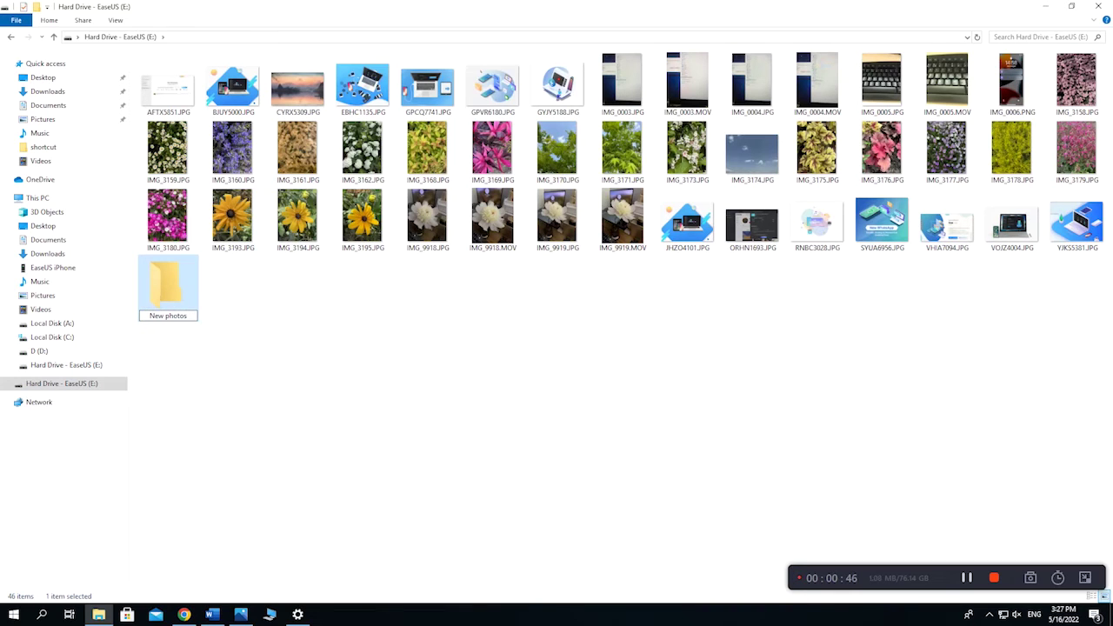
{"action": "left_click", "coordinate": [352, 438]}
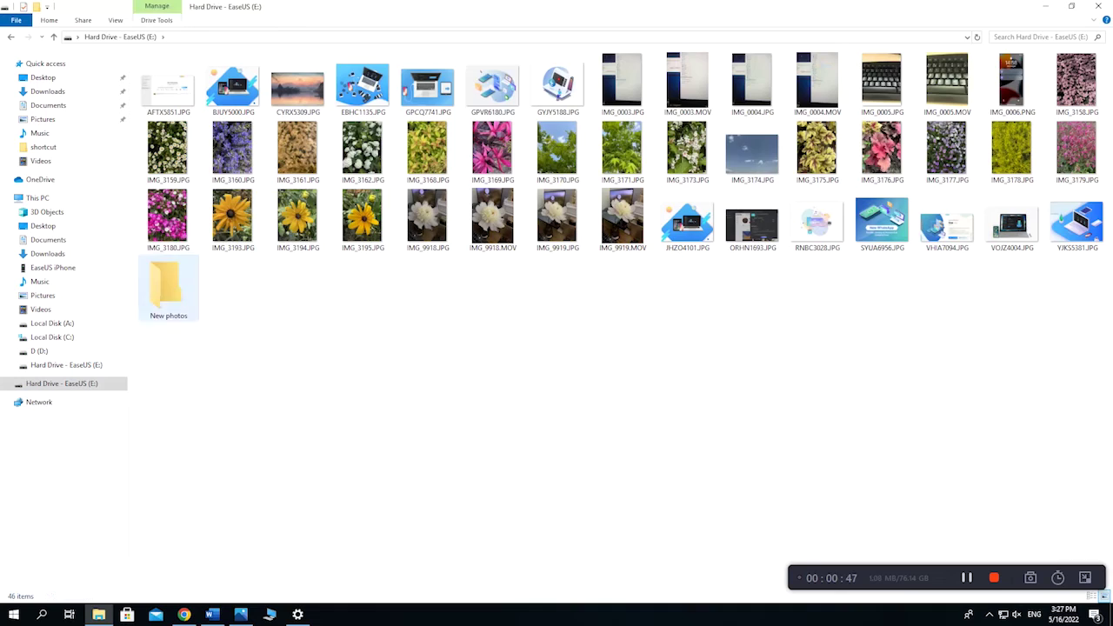
Paste the copied iPhone files into the New photos folder and return to the drive's root
{"action": "double_click", "coordinate": [168, 287]}
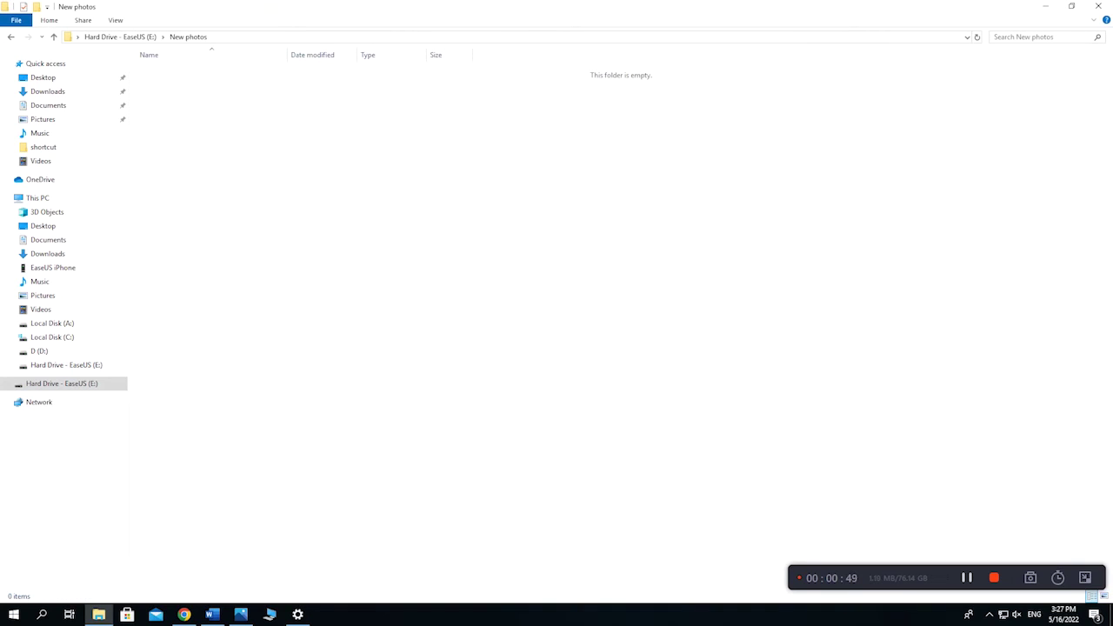
{"action": "key", "text": "ctrl+v"}
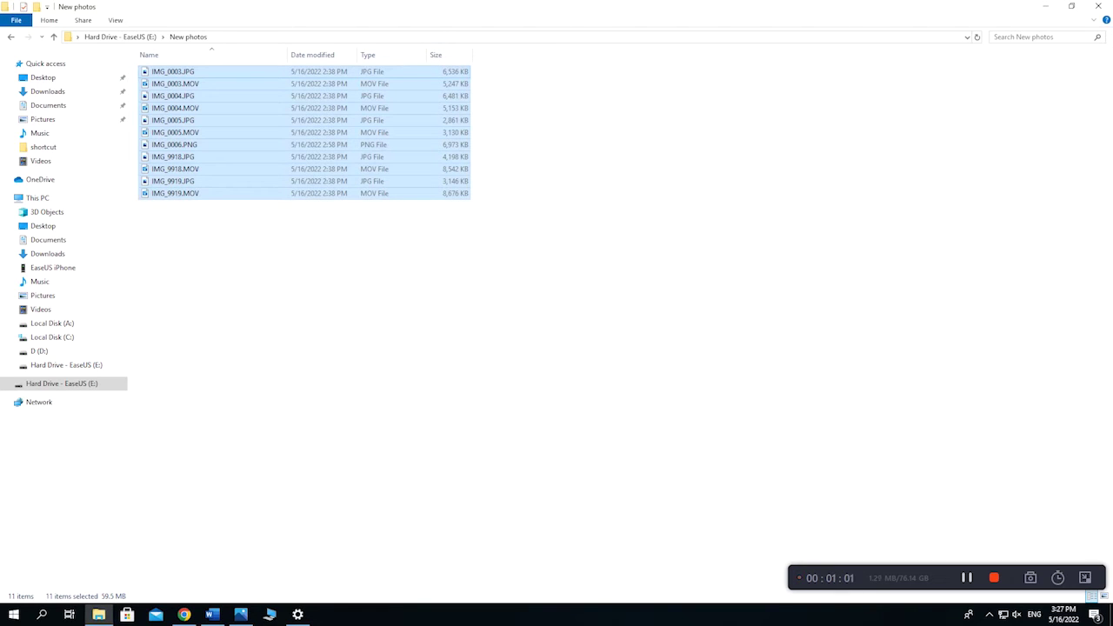
{"action": "left_click", "coordinate": [522, 313]}
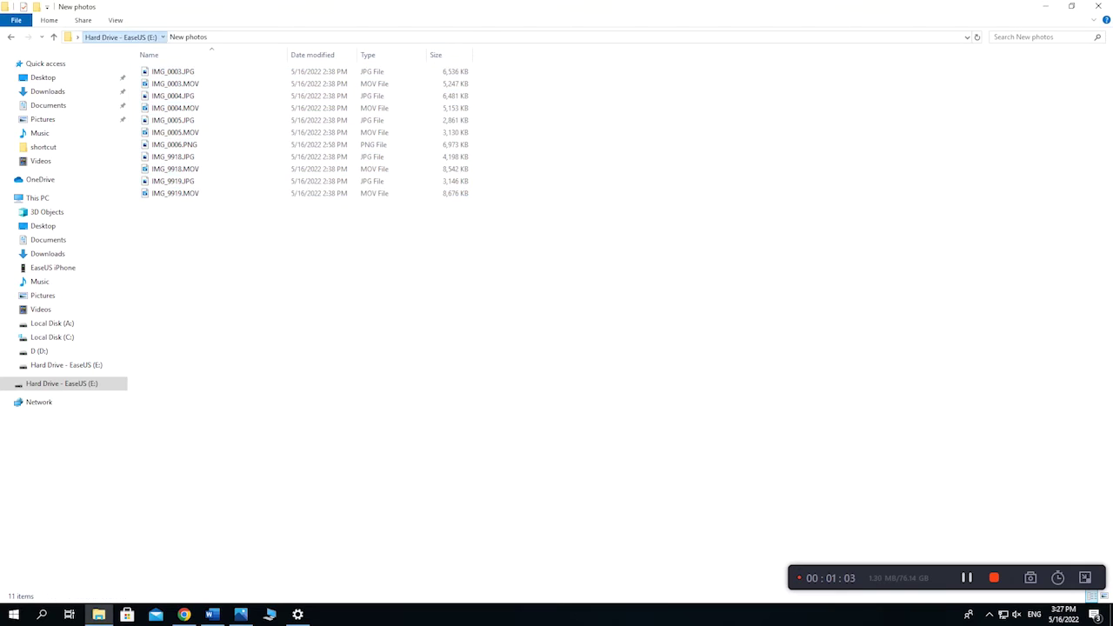
{"action": "left_click", "coordinate": [121, 38]}
{"action": "key", "text": "Return"}
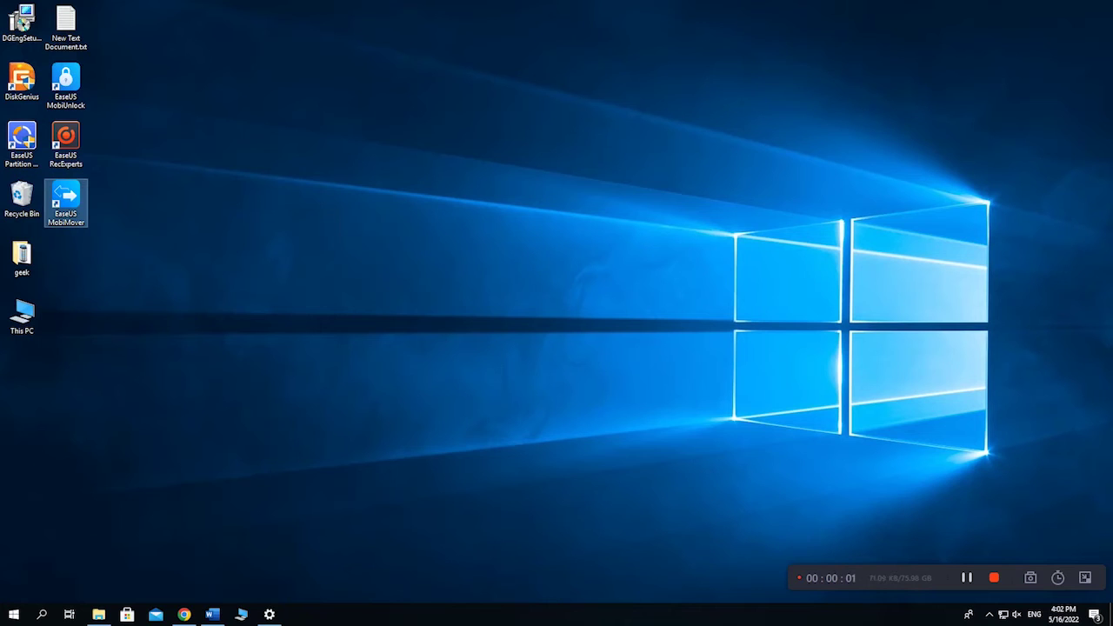
Switch to EaseUS MobiMover and set the Phone to PC transfer destination to Hard Drive - EaseUS (E:)
{"action": "double_click", "coordinate": [66, 203]}
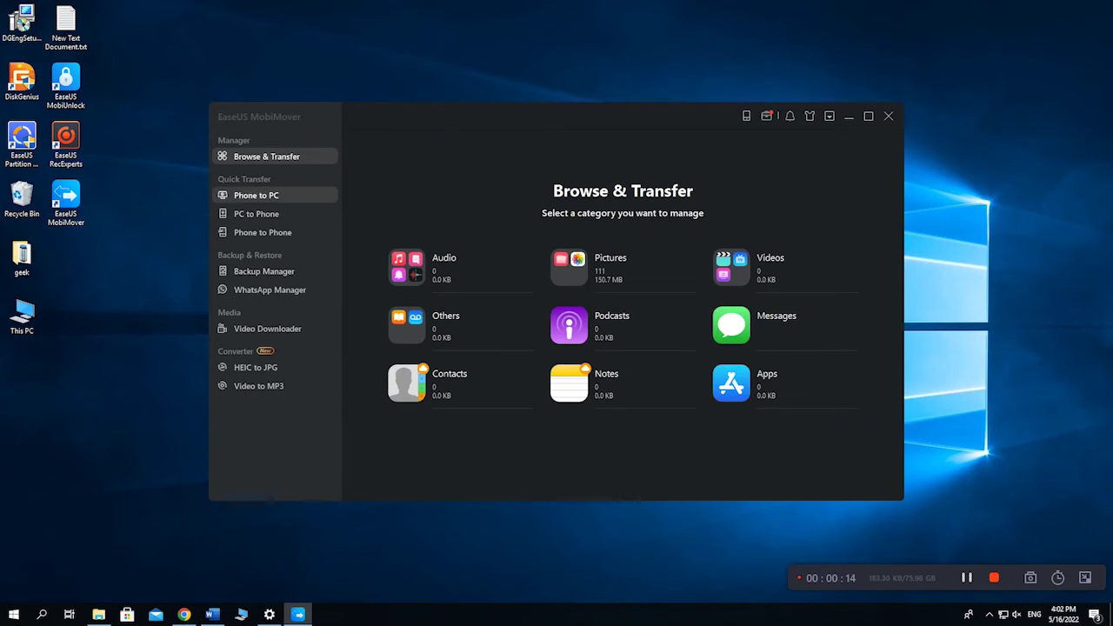
{"action": "left_click", "coordinate": [261, 194]}
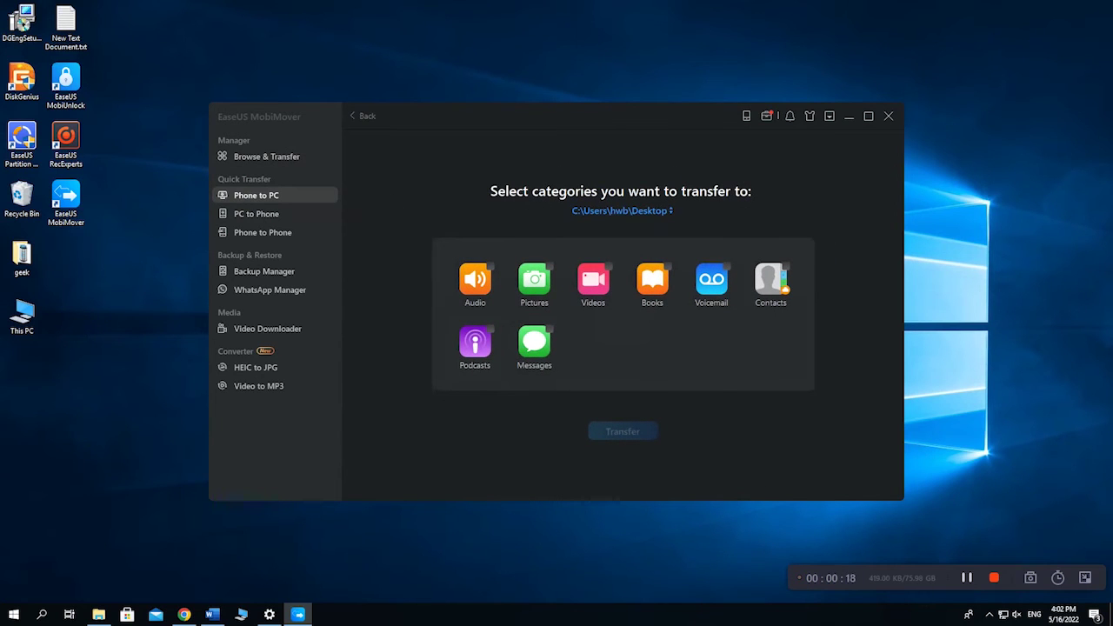
{"action": "left_click", "coordinate": [622, 211]}
{"action": "left_click", "coordinate": [607, 232]}
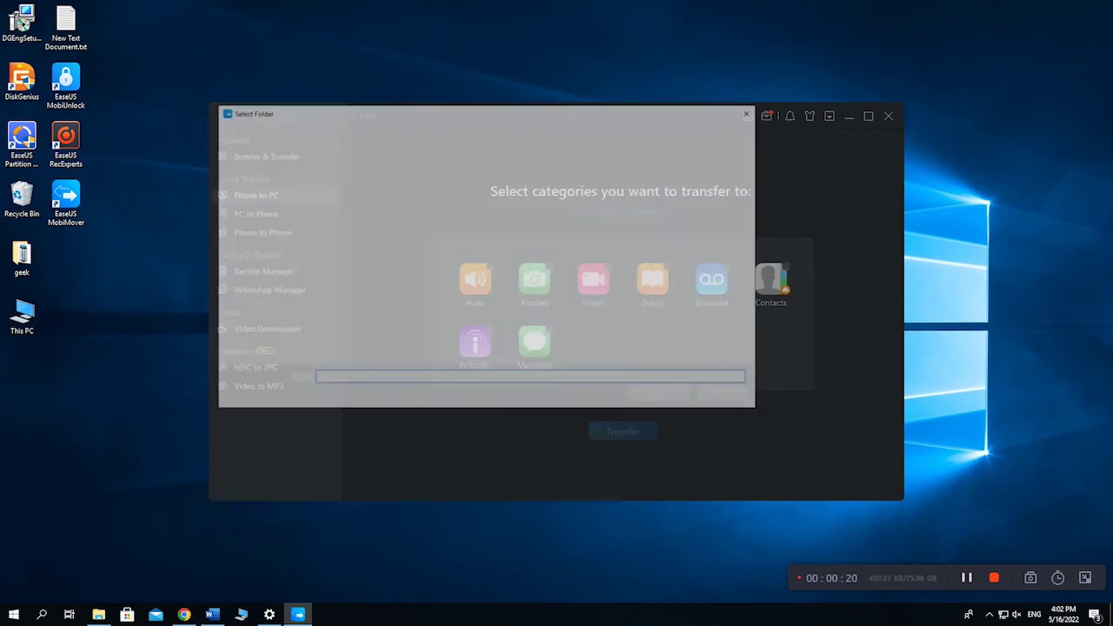
{"action": "left_click", "coordinate": [267, 356]}
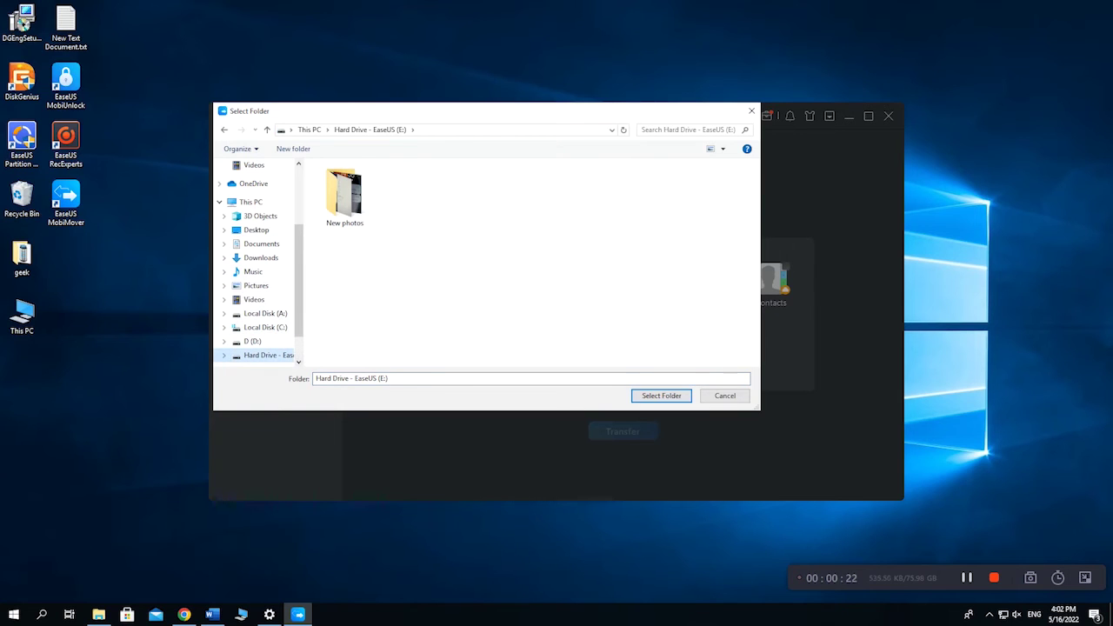
{"action": "left_click", "coordinate": [661, 396]}
Choose the Pictures category and transfer it from the phone to the drive
{"action": "left_click", "coordinate": [534, 283]}
{"action": "left_click", "coordinate": [623, 431]}
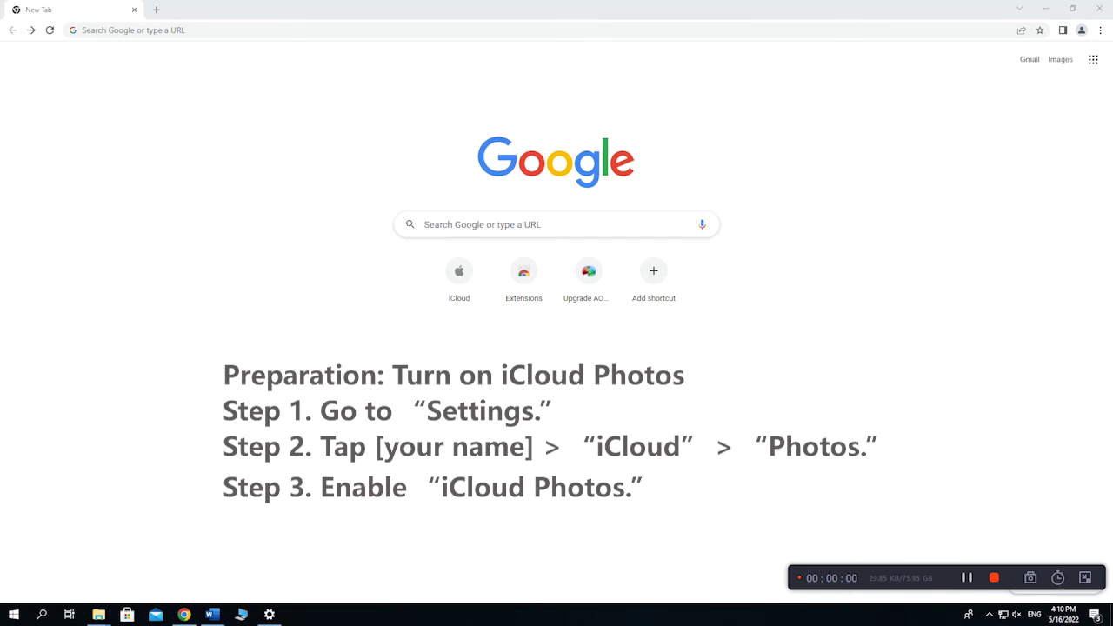
Switch to Chrome, open icloud.com/photos/ and browse the iCloud Photos library back to earlier photos
{"action": "left_click", "coordinate": [122, 30]}
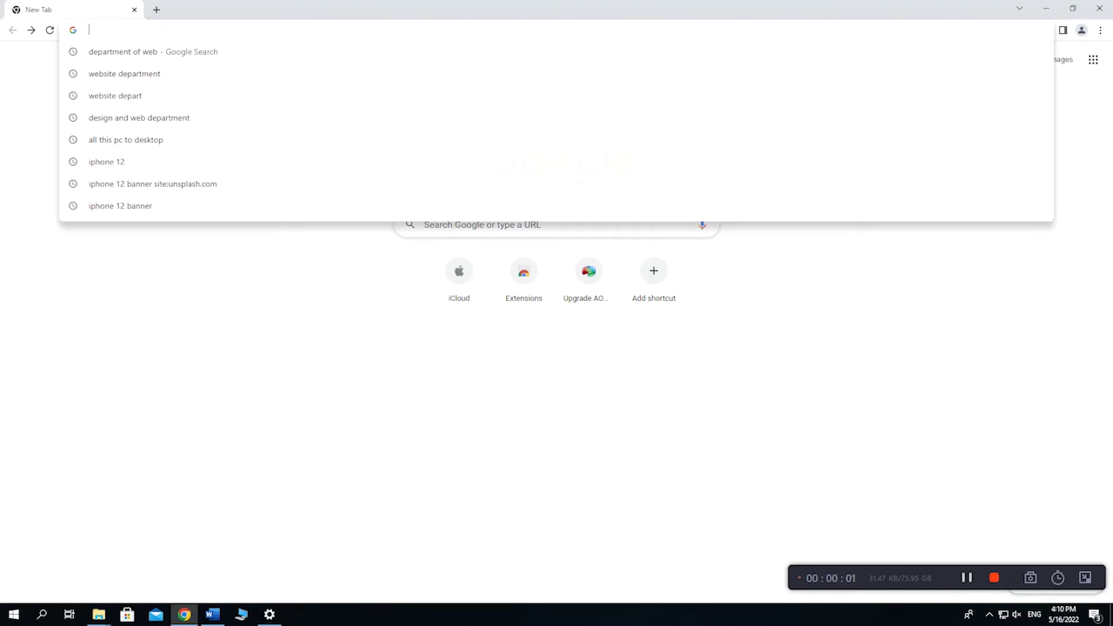
{"action": "type", "text": "icloud"}
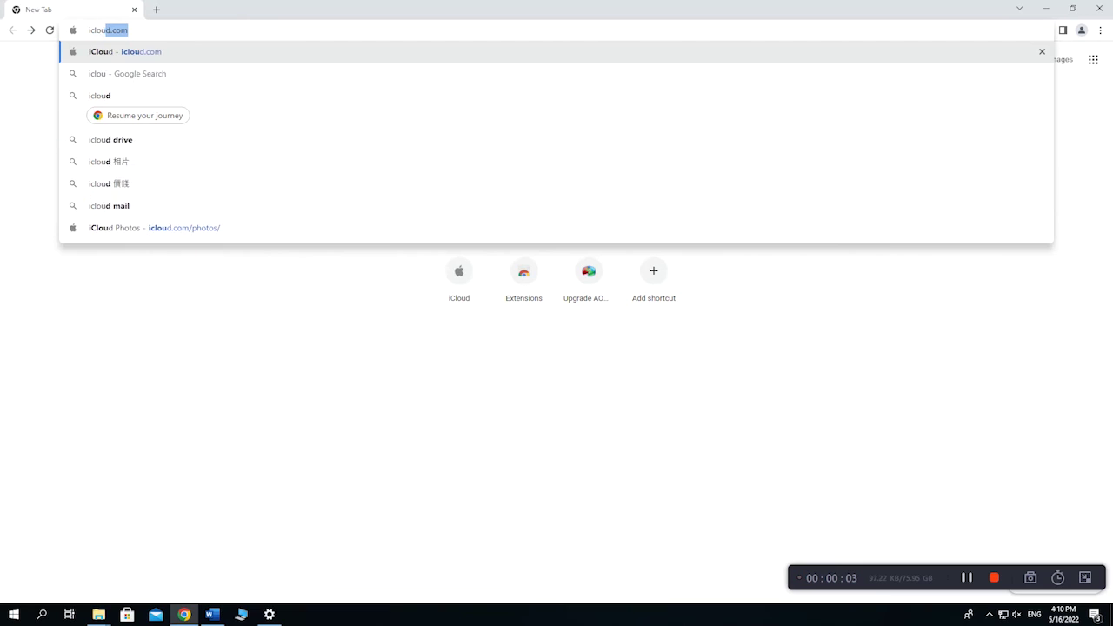
{"action": "type", "text": ".com/photos/"}
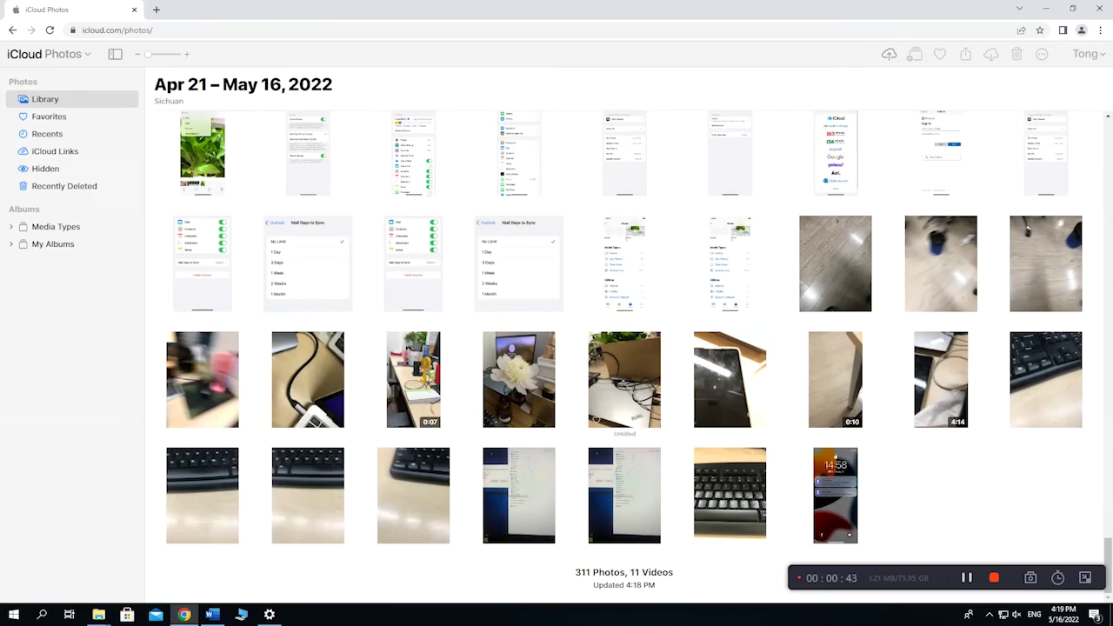
{"action": "scroll", "coordinate": [624, 348], "scroll_direction": "up", "scroll_amount": 15}
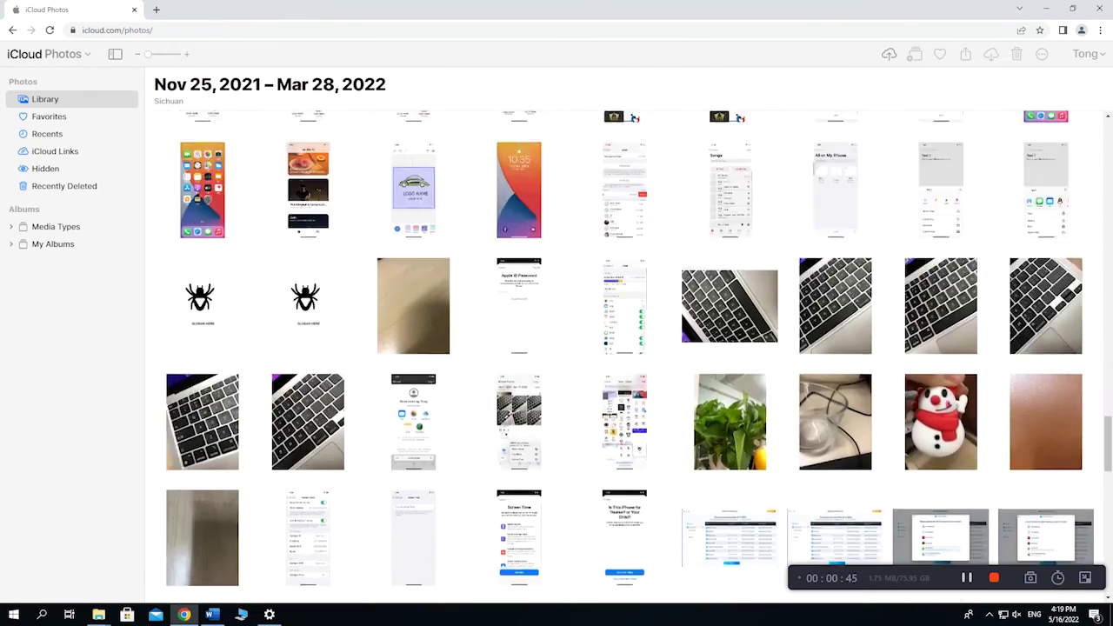
Select the three adjacent photos from the white flower to the black-screened device near the library's end and download them
{"action": "scroll", "coordinate": [624, 348], "scroll_direction": "down", "scroll_amount": 10}
{"action": "scroll", "coordinate": [624, 348], "scroll_direction": "down", "scroll_amount": 5}
{"action": "left_click", "coordinate": [519, 381]}
{"action": "left_click", "coordinate": [624, 380]}
{"action": "left_click", "coordinate": [730, 380]}
{"action": "left_click", "coordinate": [519, 381]}
{"action": "left_click", "coordinate": [729, 380], "text": "shift"}
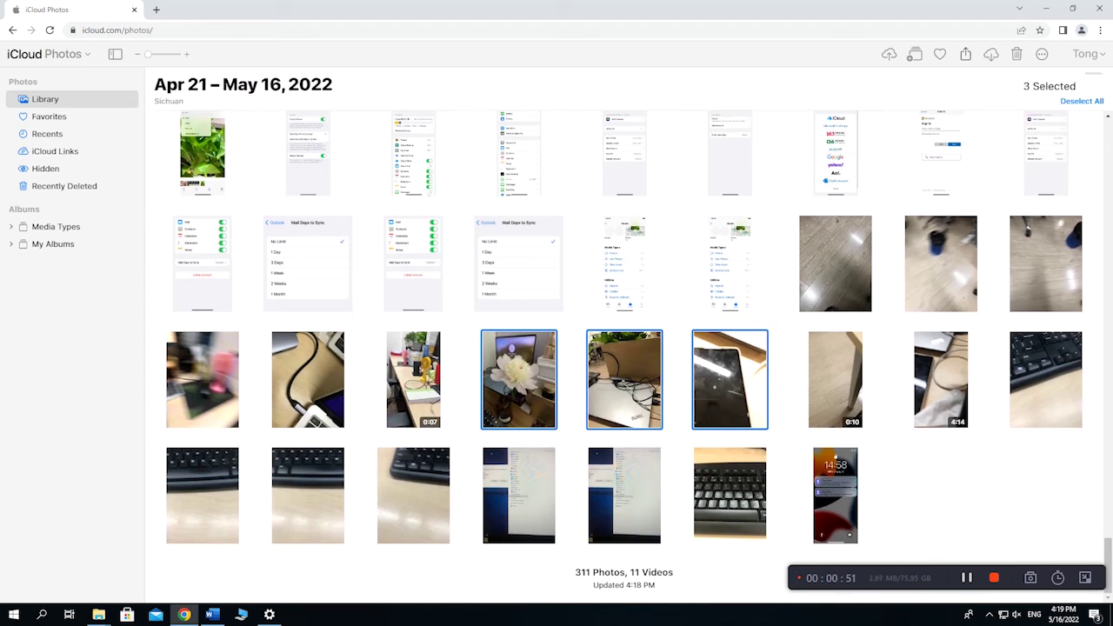
{"action": "left_click", "coordinate": [991, 55]}
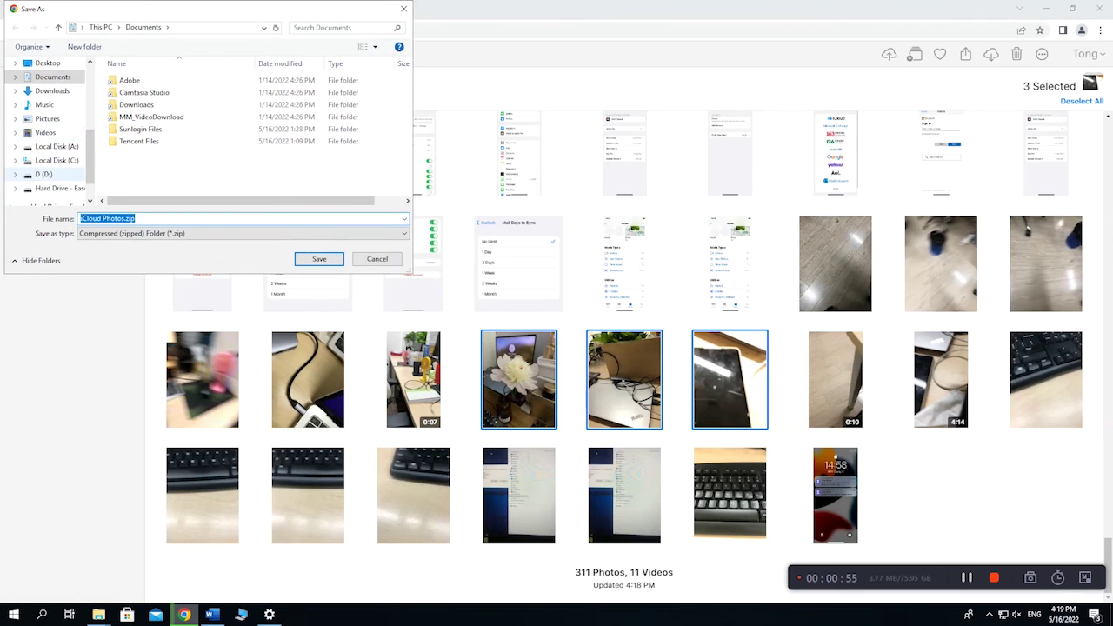
Choose Hard Drive - EaseUS (E:) as the save location, create a folder named iCloud there and select it
{"action": "left_click", "coordinate": [59, 175]}
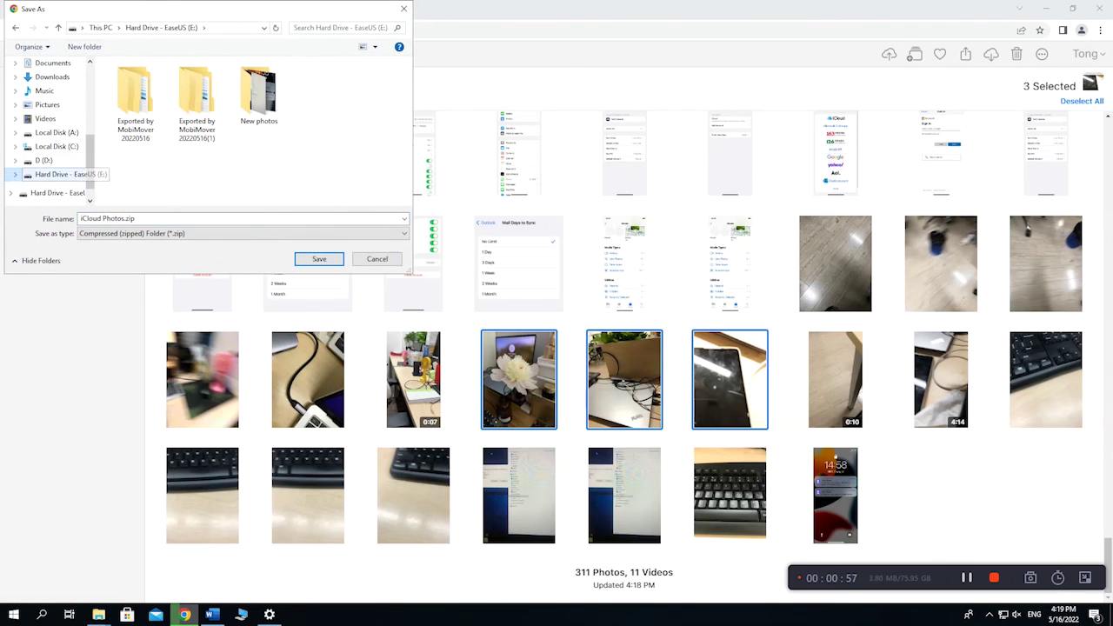
{"action": "right_click", "coordinate": [196, 168]}
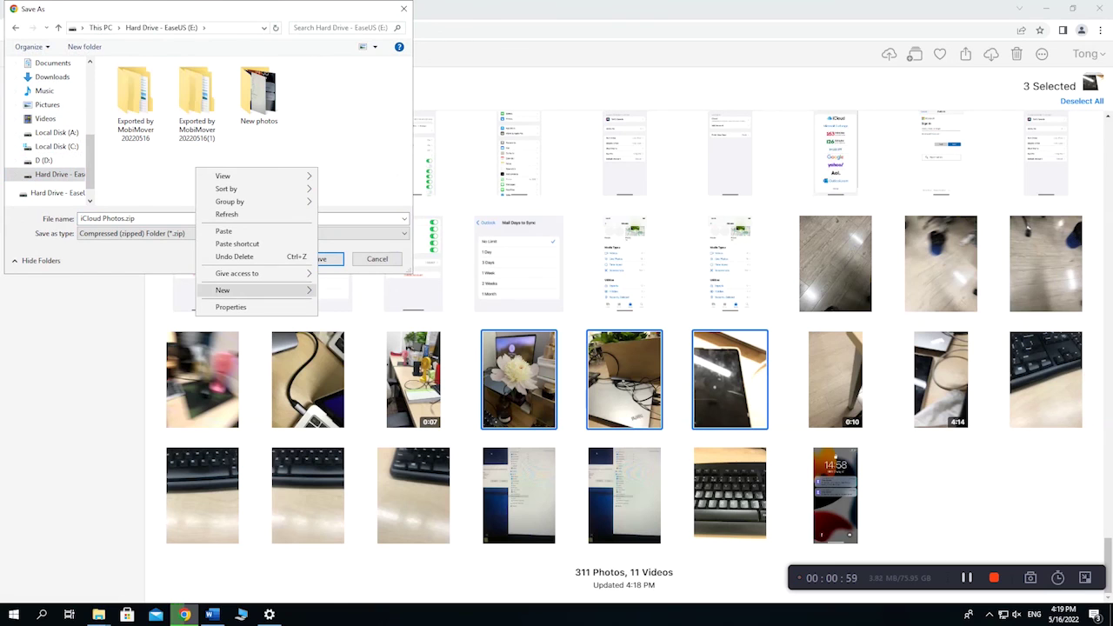
{"action": "mouse_move", "coordinate": [296, 290]}
{"action": "left_click", "coordinate": [335, 289]}
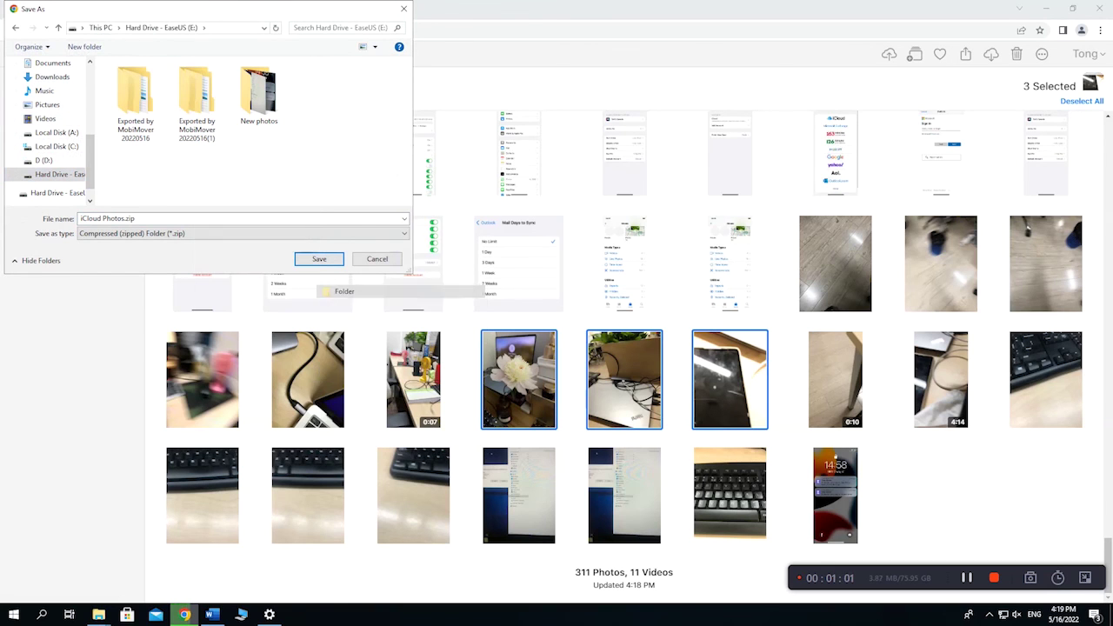
{"action": "type", "text": "iCloud"}
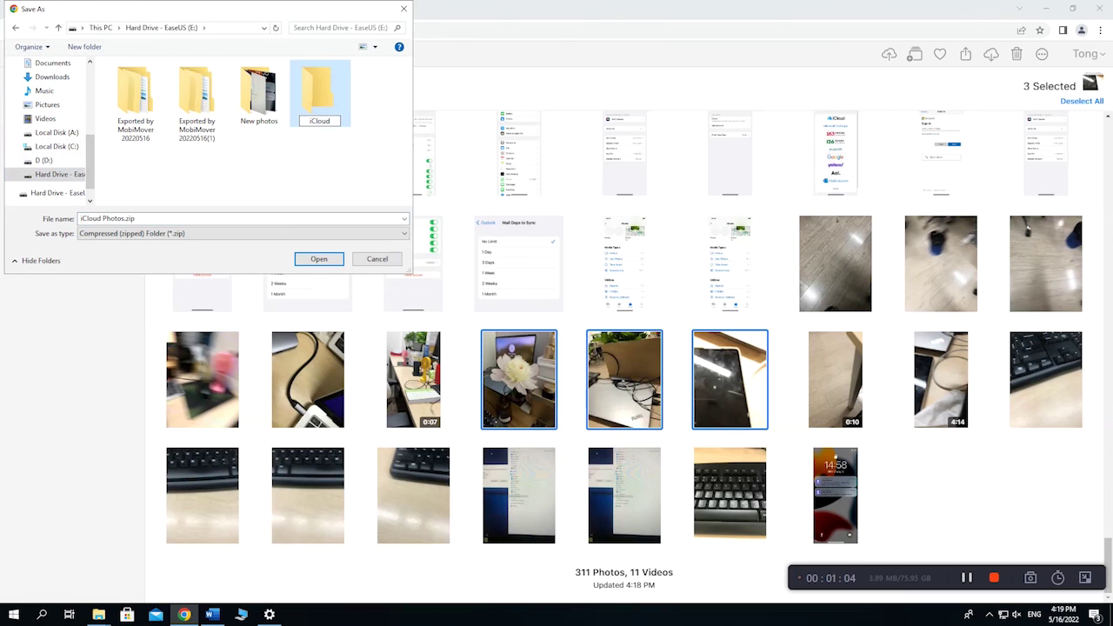
{"action": "left_click", "coordinate": [315, 168]}
{"action": "left_click", "coordinate": [320, 94]}
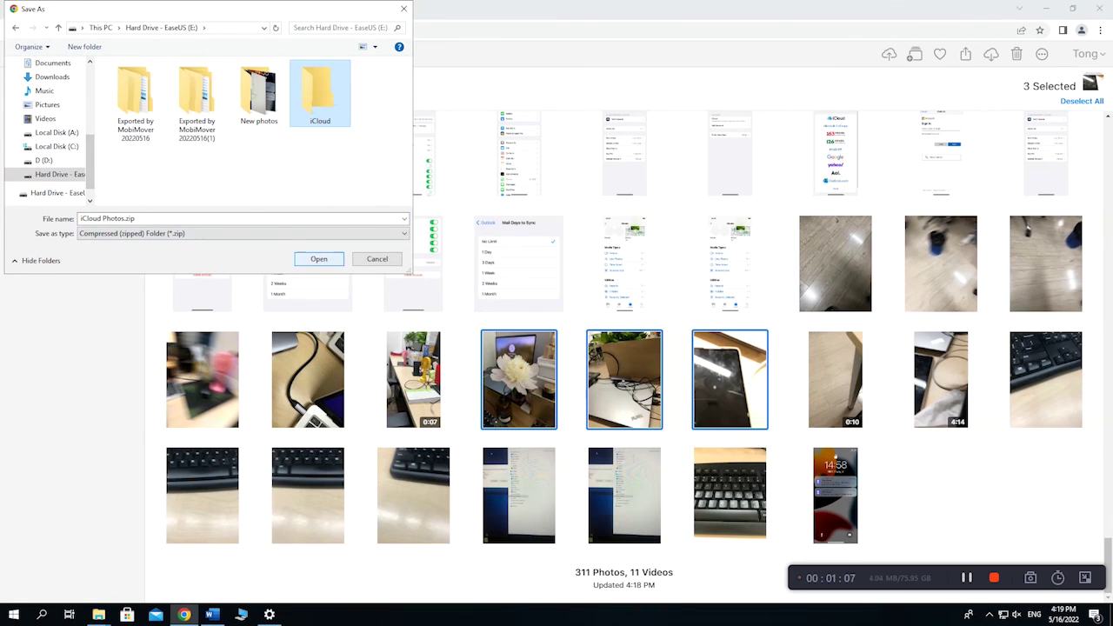